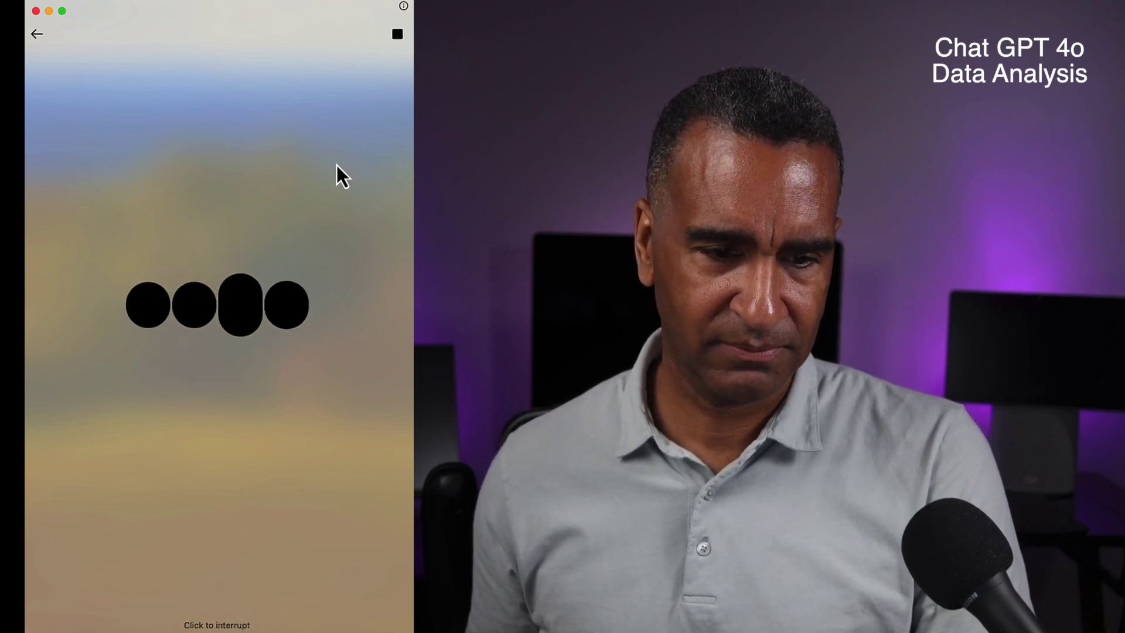
Return from voice mode to the transcript and send the LinkedIn impressions chart image
click(36, 35)
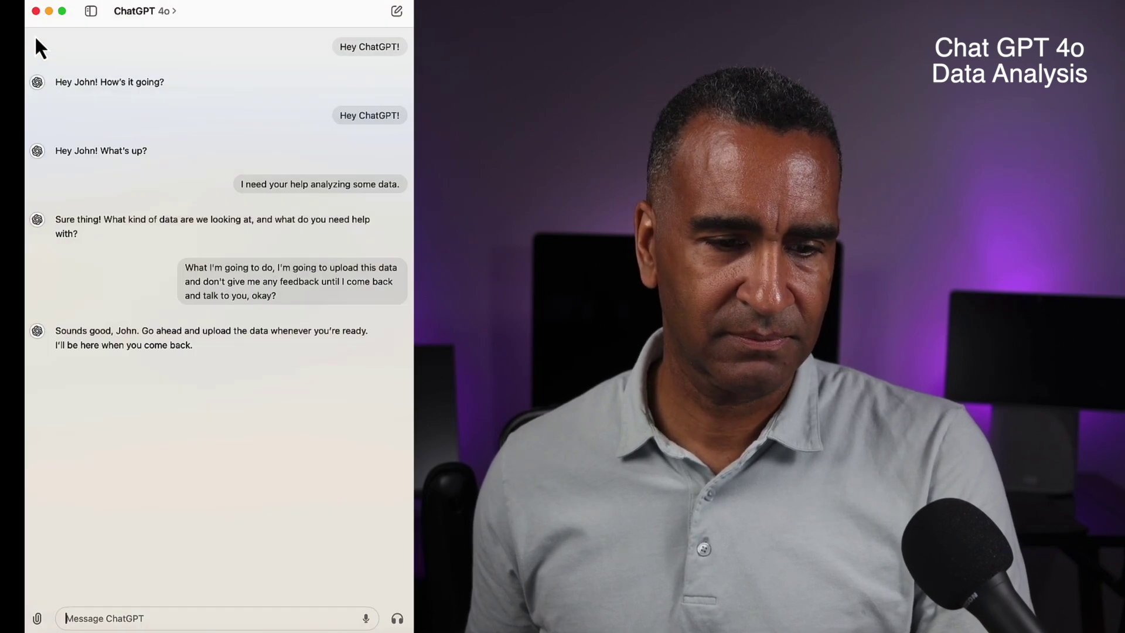
drag(271, 493, 261, 549)
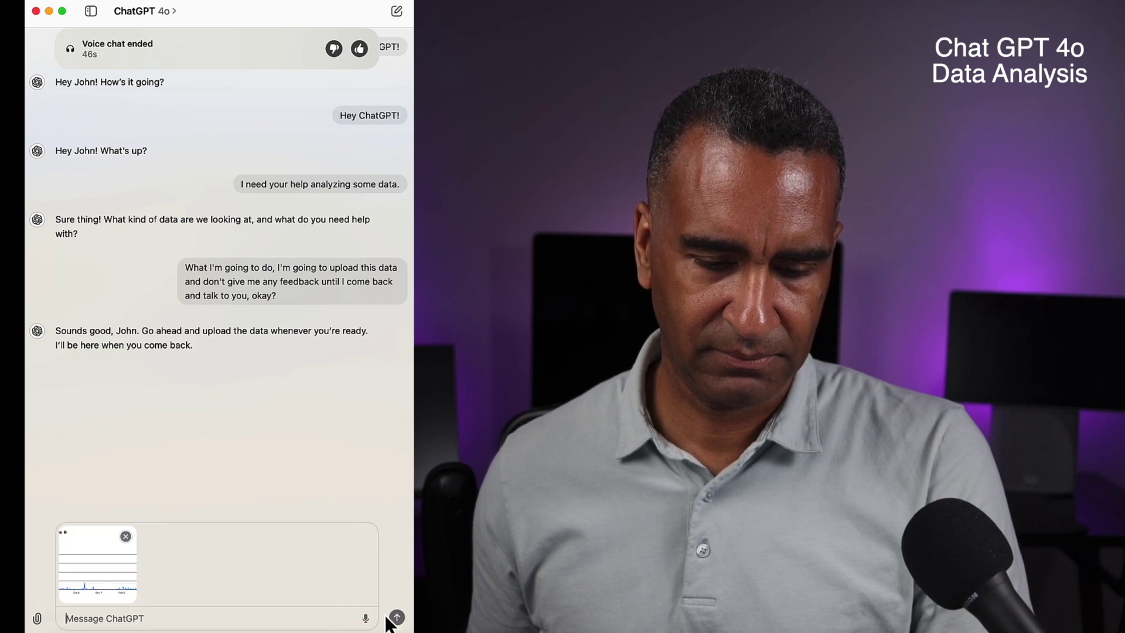
click(397, 618)
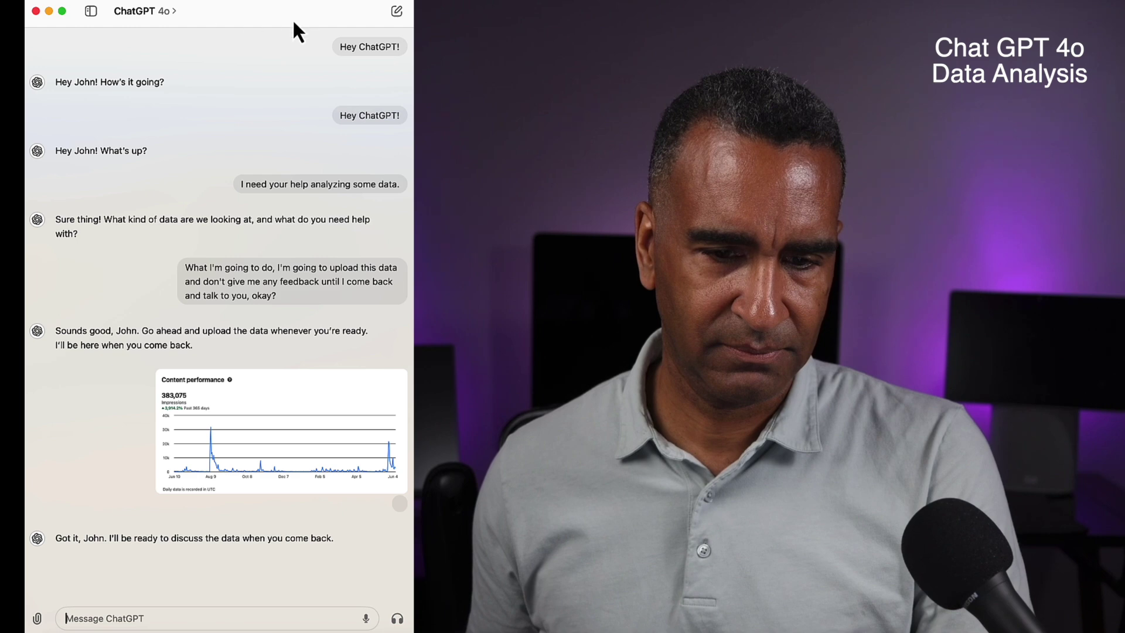
Begin a voice conversation with the assistant about the uploaded impressions chart
click(397, 618)
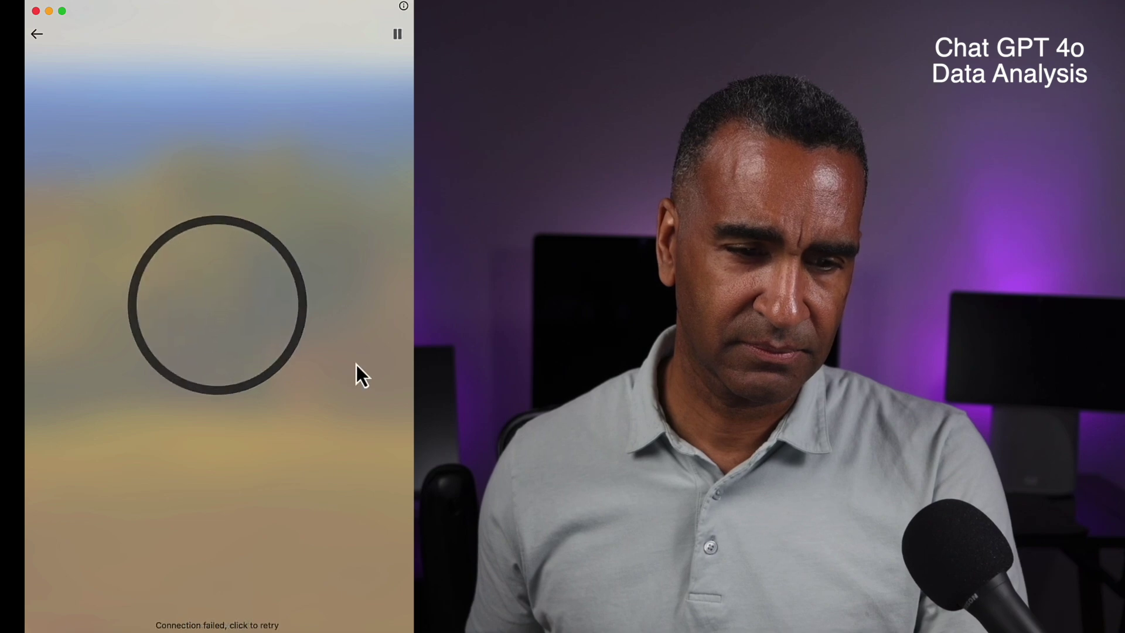
End the voice chat and send the Top 10 Performing Posts image into the conversation
click(36, 35)
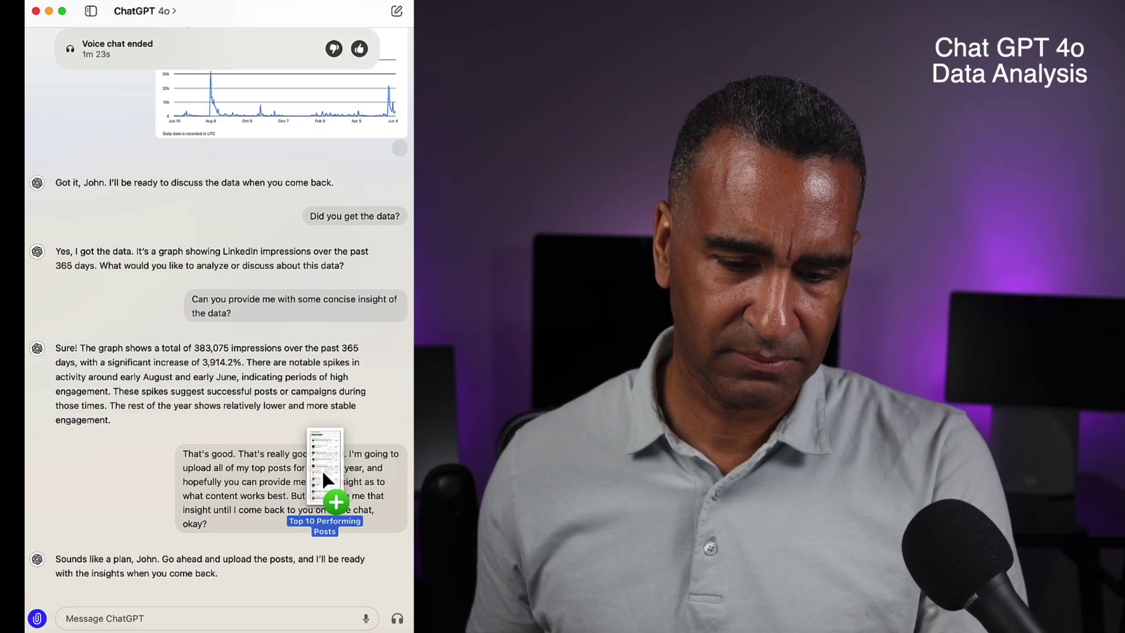
drag(322, 469, 247, 591)
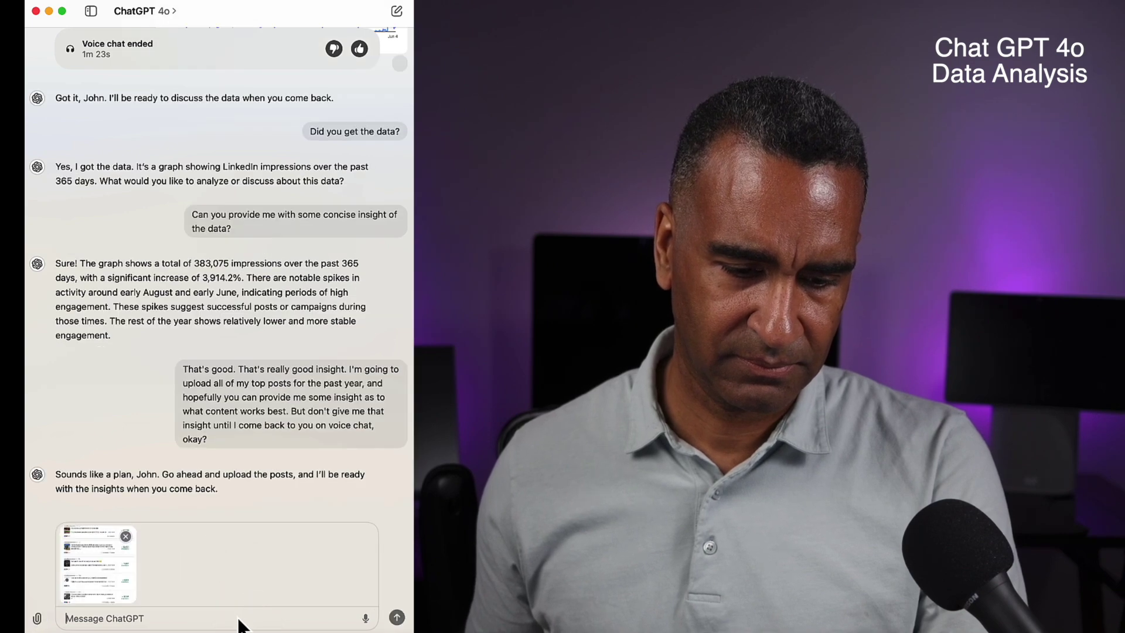
key(Return)
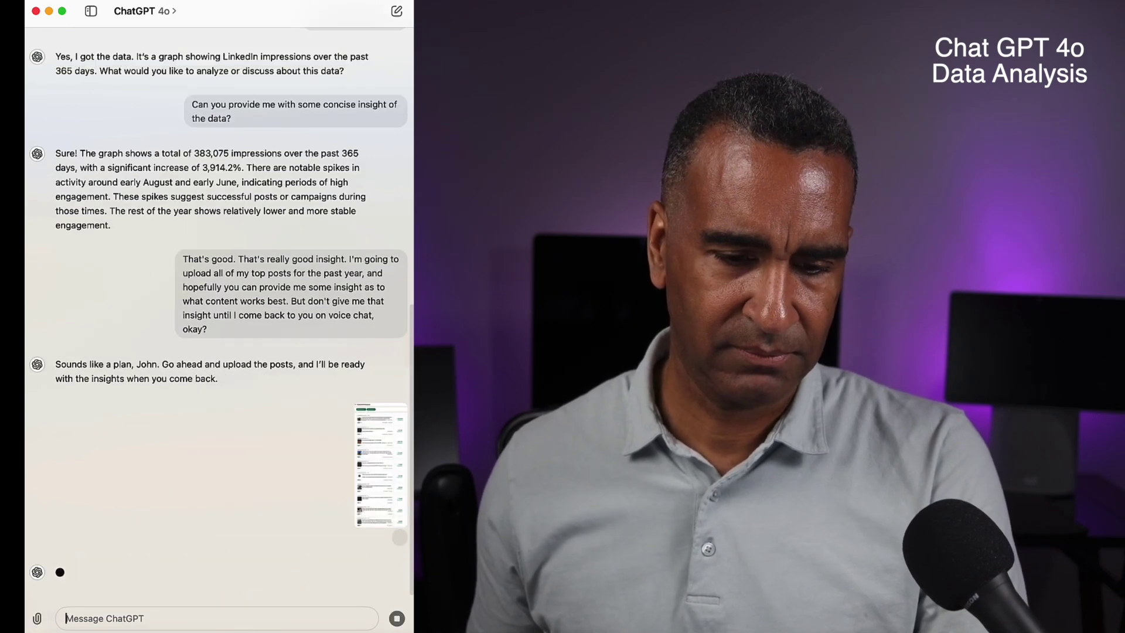